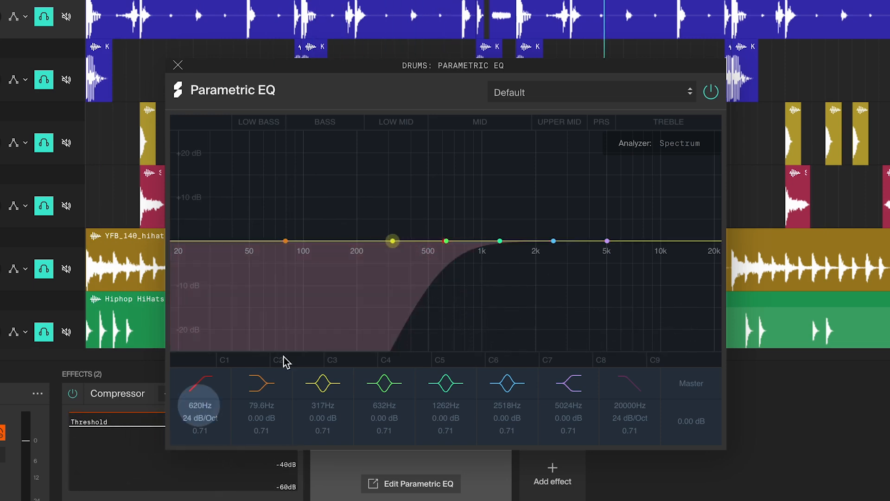
# - Set the Drums EQ's high-pass filter to about 614 Hz and its low-pass filter to about 4870 Hz
pyautogui.click(197, 405)
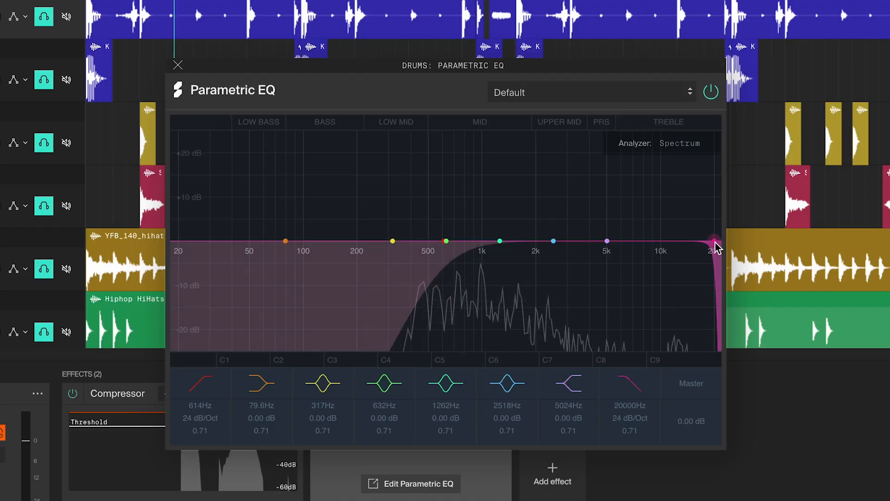
pyautogui.moveTo(714, 243); pyautogui.dragTo(607, 254)
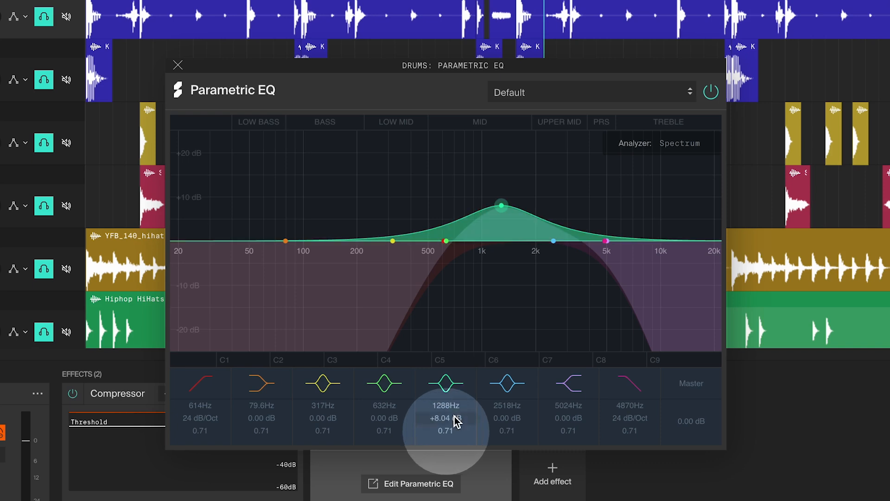
# - Shape the Drums EQ's fifth band into a cut of about -8.24 dB at 1019 Hz with a Q of 1.67
pyautogui.moveTo(458, 411); pyautogui.dragTo(458, 409)
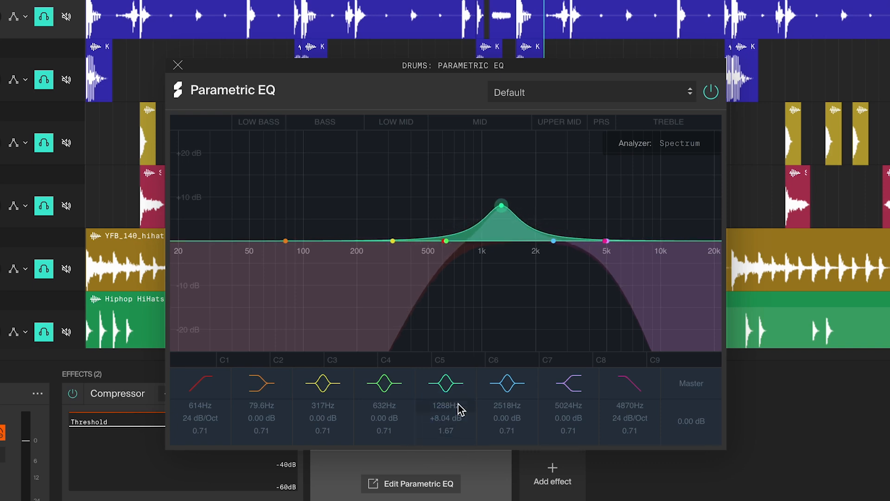
pyautogui.moveTo(507, 211); pyautogui.dragTo(487, 199)
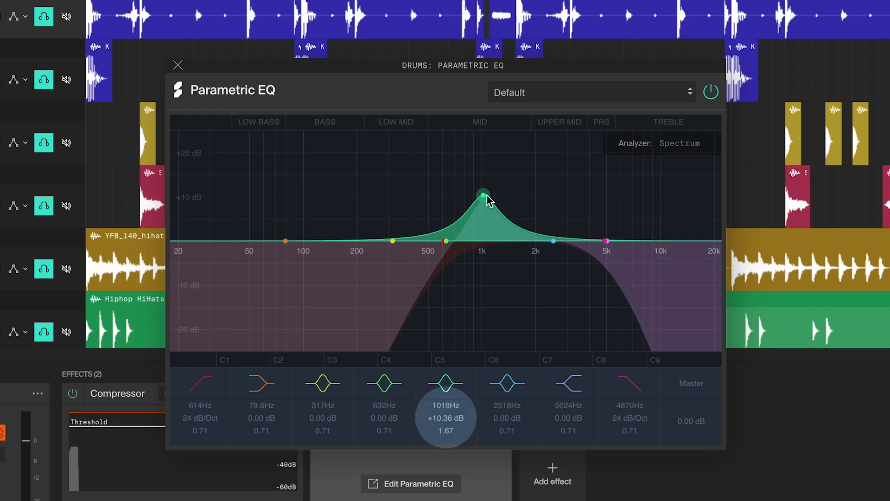
pyautogui.moveTo(446, 417); pyautogui.dragTo(448, 472)
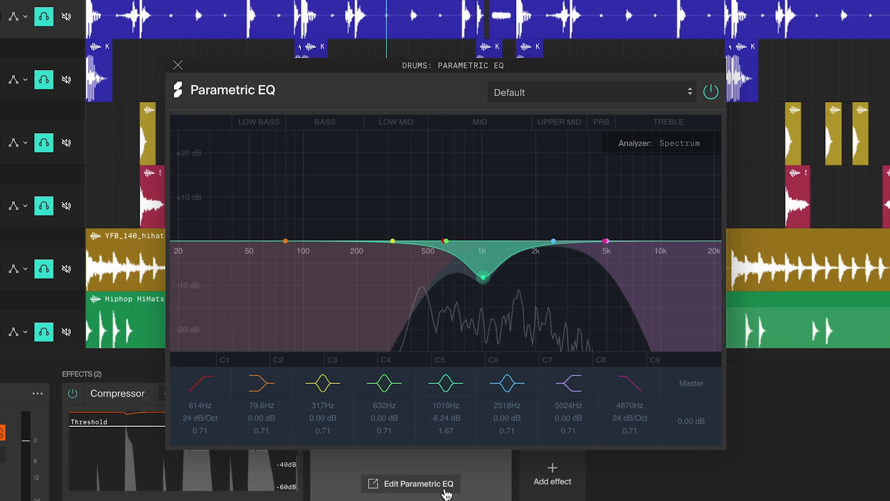
# - Cut the Drums EQ's fourth band to -11 dB at 462 Hz, Q 3.32, and boost the sixth band about 5.71 dB at 3147 Hz
pyautogui.moveTo(446, 240); pyautogui.dragTo(421, 290)
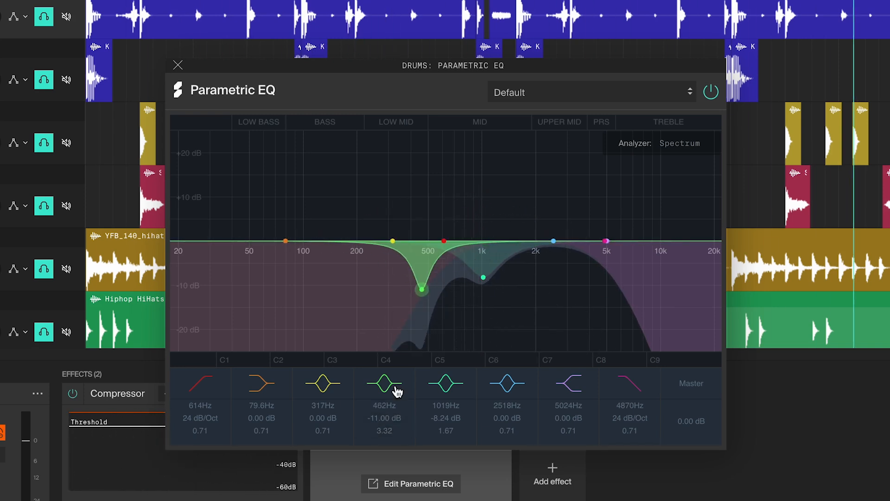
pyautogui.moveTo(554, 241); pyautogui.dragTo(570, 218)
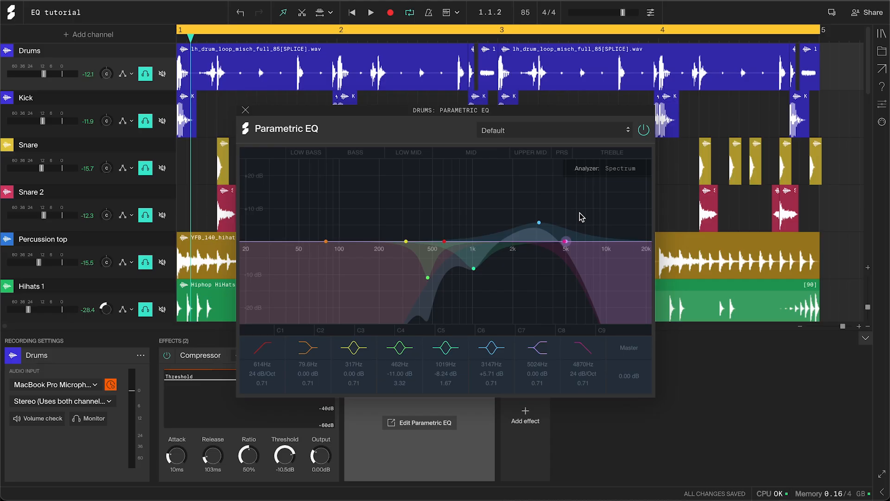
# - Bypass and re-enable the Drums EQ during playback to compare the sound before and after
pyautogui.click(643, 131)
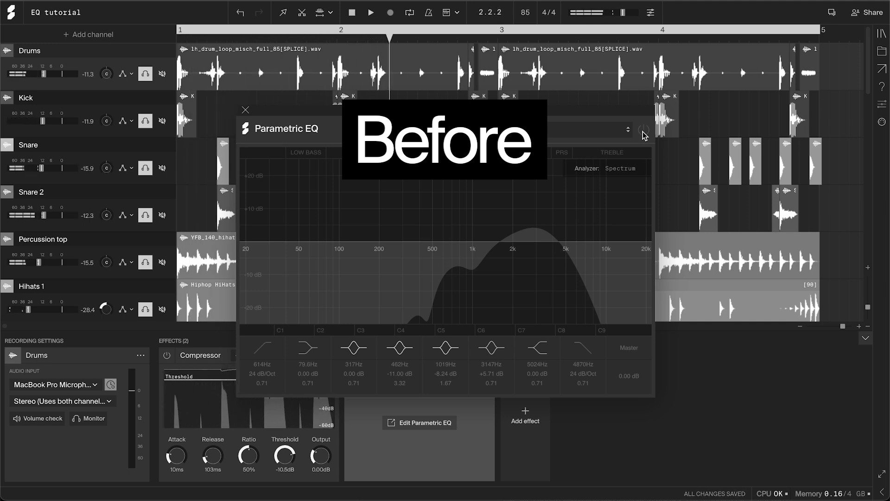
pyautogui.click(643, 132)
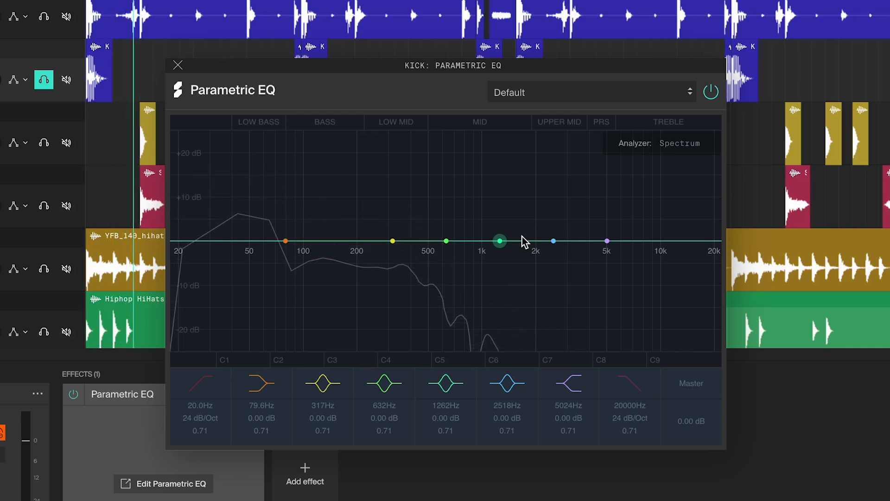
# - Roll off the Kick's highs with a low-pass filter at about 5020 Hz
pyautogui.press('space')
pyautogui.click(553, 240)
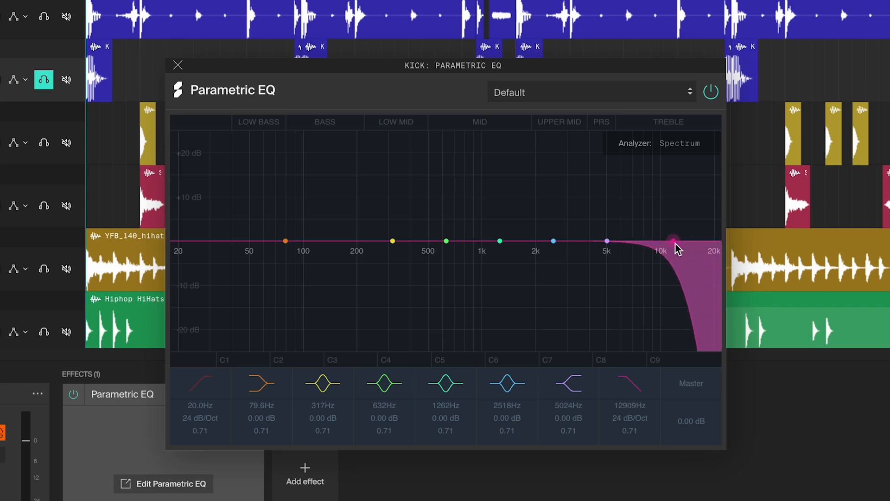
pyautogui.moveTo(616, 257); pyautogui.dragTo(611, 259)
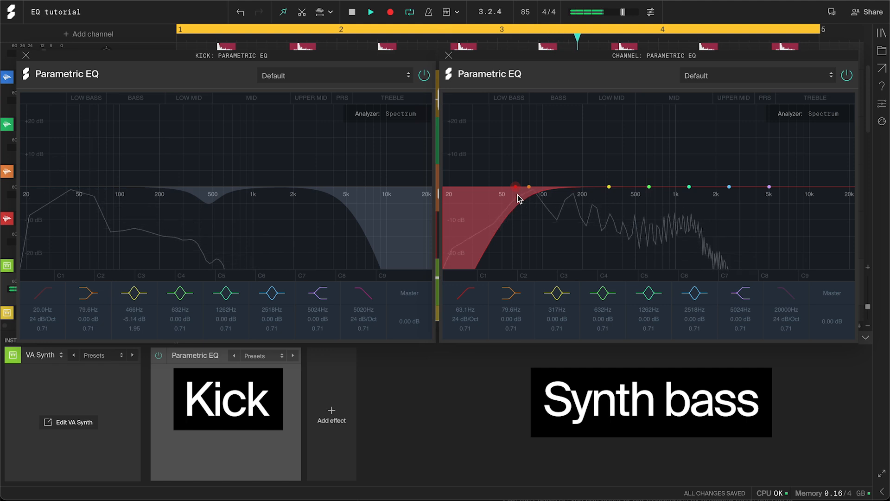
# - Set the synth bass EQ's high-pass filter at 62.4 Hz to a Q of 0.93
pyautogui.click(468, 329)
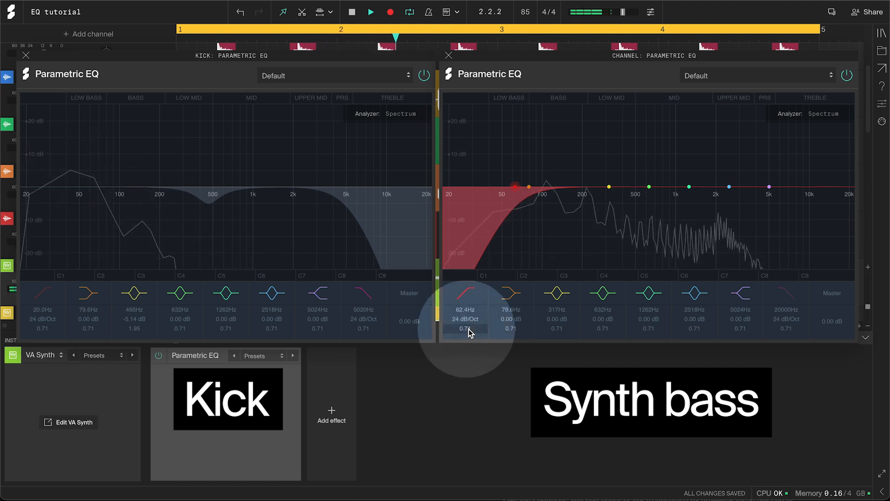
pyautogui.moveTo(472, 320); pyautogui.dragTo(473, 321)
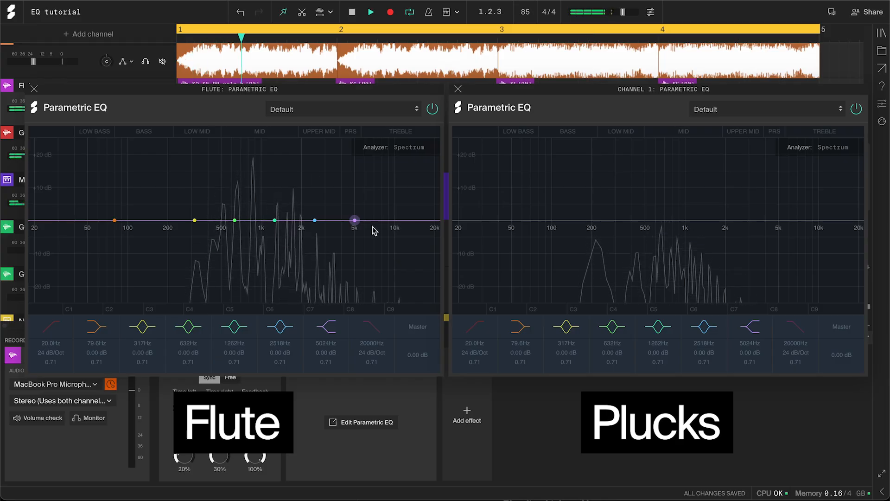
pyautogui.click(274, 220)
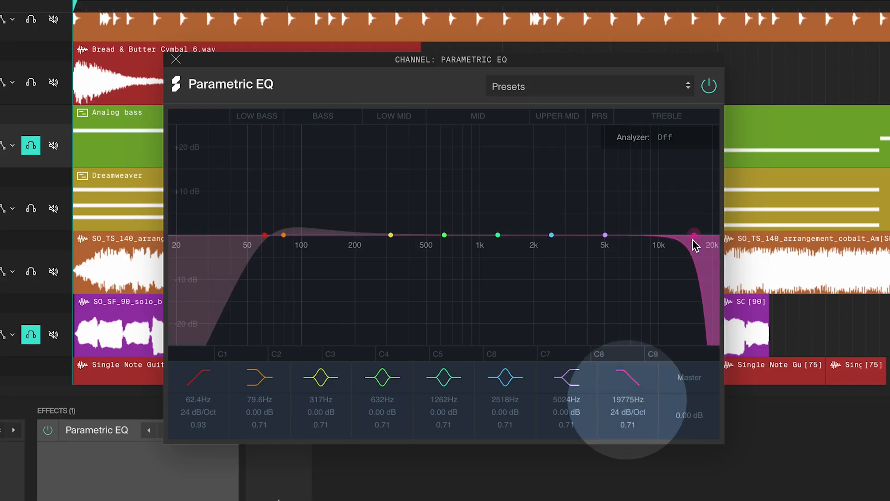
# - Set the bass EQ's low-pass filter to about 867 Hz with Q 0.59 and its high shelf to about 203 Hz at -4.64 dB
pyautogui.moveTo(693, 238); pyautogui.dragTo(480, 278)
pyautogui.press('space')
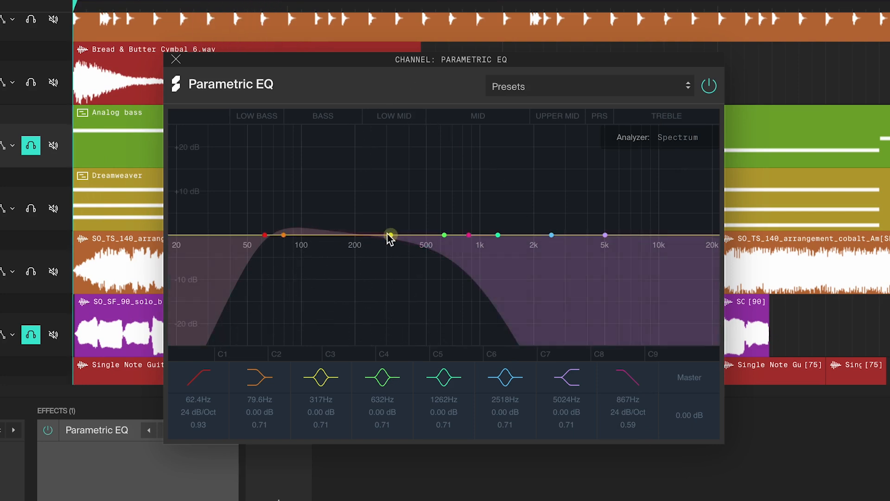
pyautogui.click(570, 387)
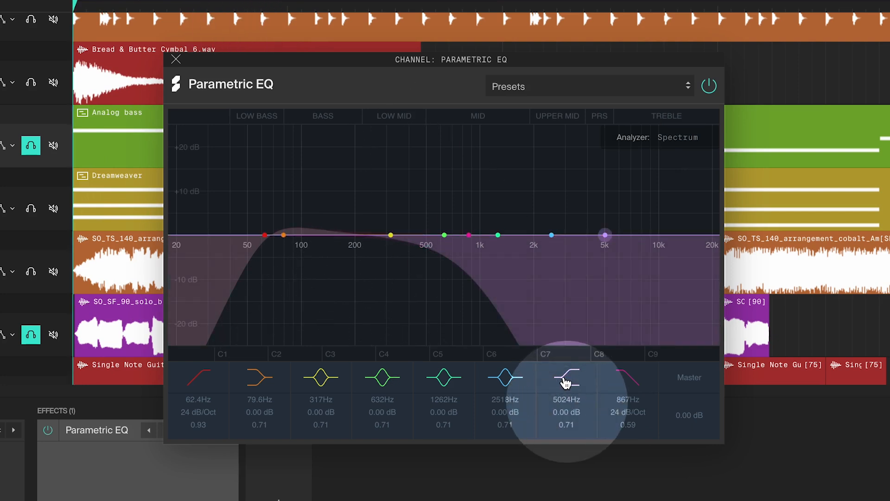
pyautogui.moveTo(605, 235); pyautogui.dragTo(358, 263)
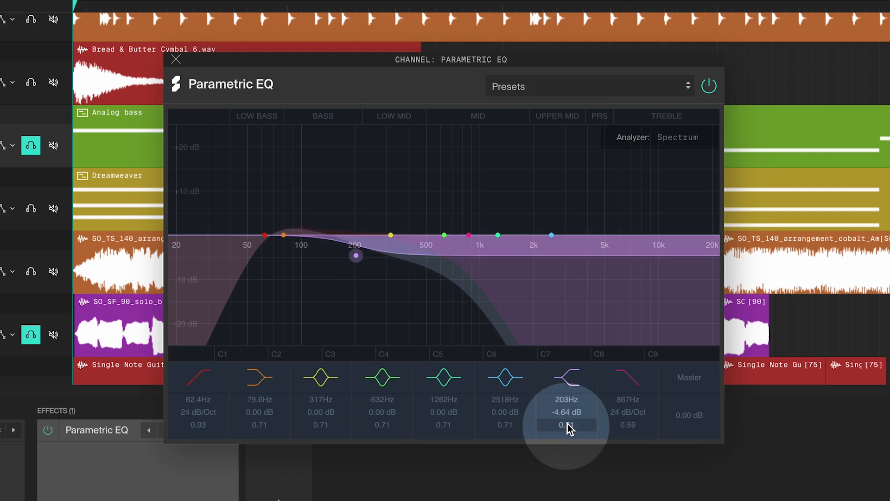
pyautogui.moveTo(569, 402); pyautogui.dragTo(569, 408)
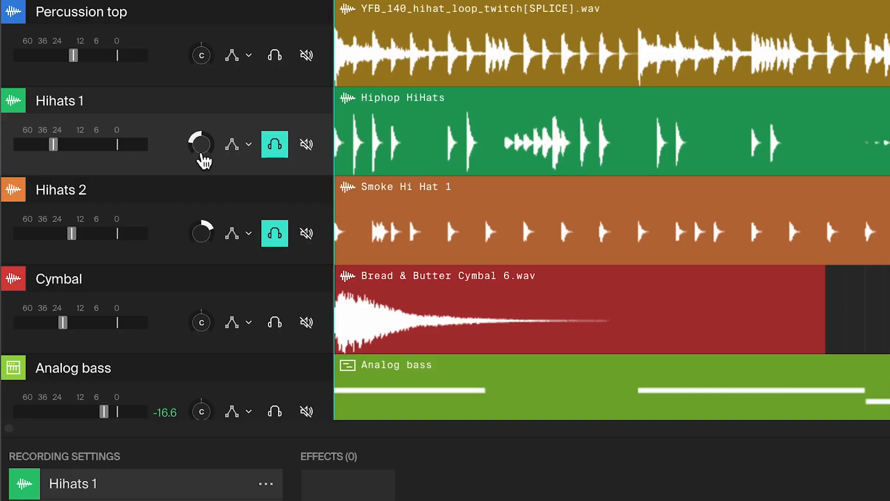
pyautogui.moveTo(199, 155); pyautogui.dragTo(199, 155)
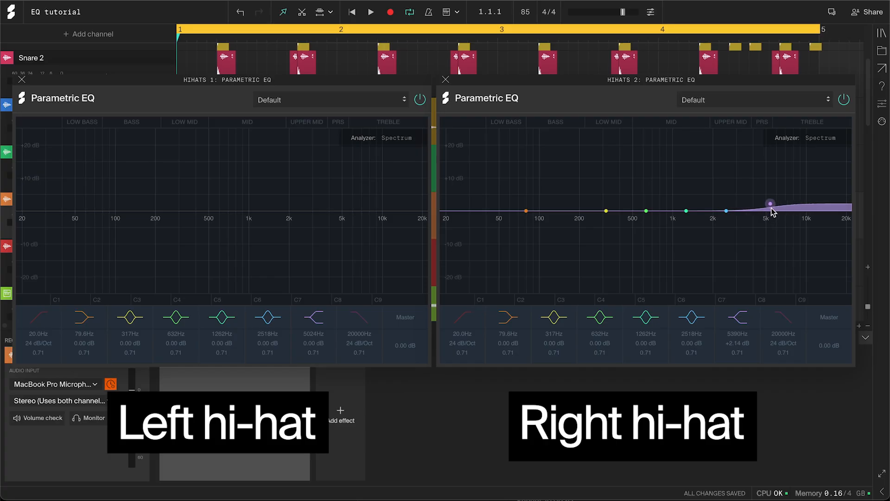
# - Shape the Hihats 2 high shelf to +2.50 dB at 5336 Hz with a Q of 1.11 and audition it
pyautogui.click(737, 354)
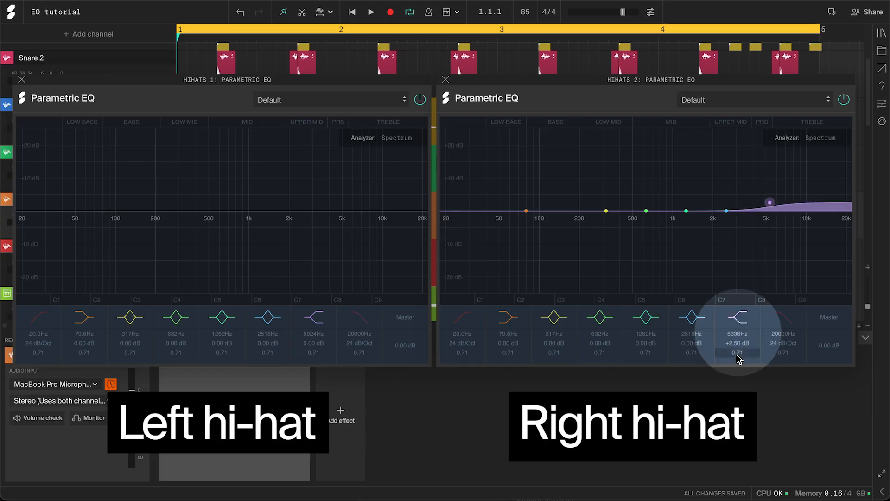
pyautogui.press('space')
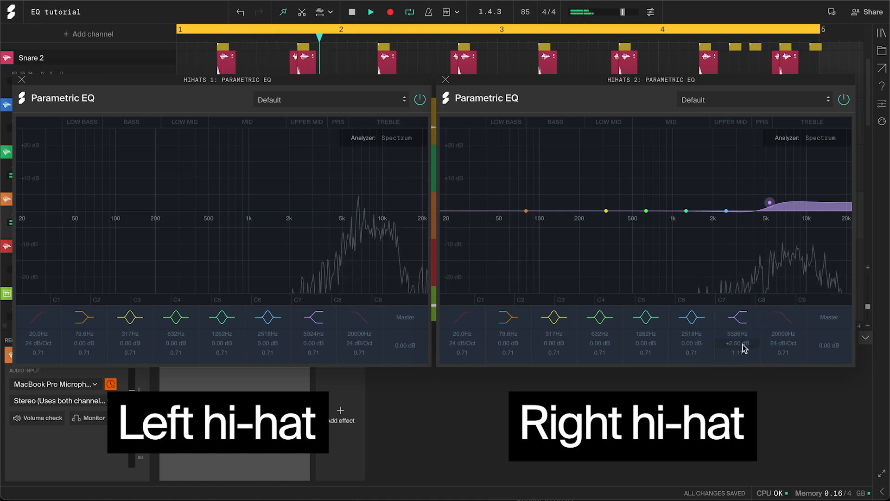
pyautogui.press('space')
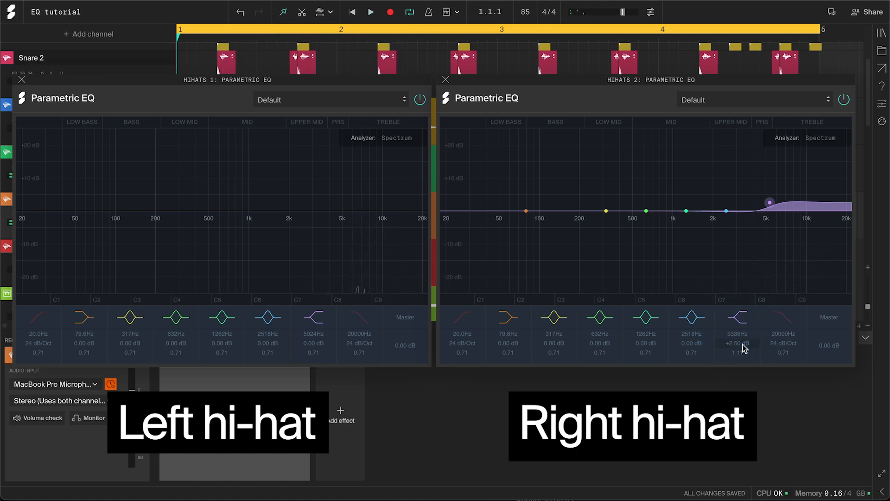
# - Enable the Hihats 2 EQ's high-pass filter, set its cutoff to about 3483 Hz, and play the result
pyautogui.click(467, 315)
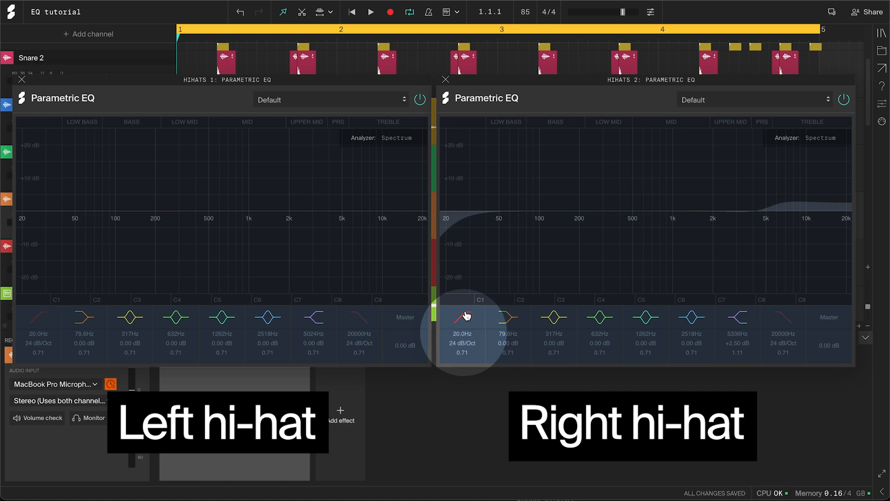
pyautogui.moveTo(516, 216); pyautogui.dragTo(748, 226)
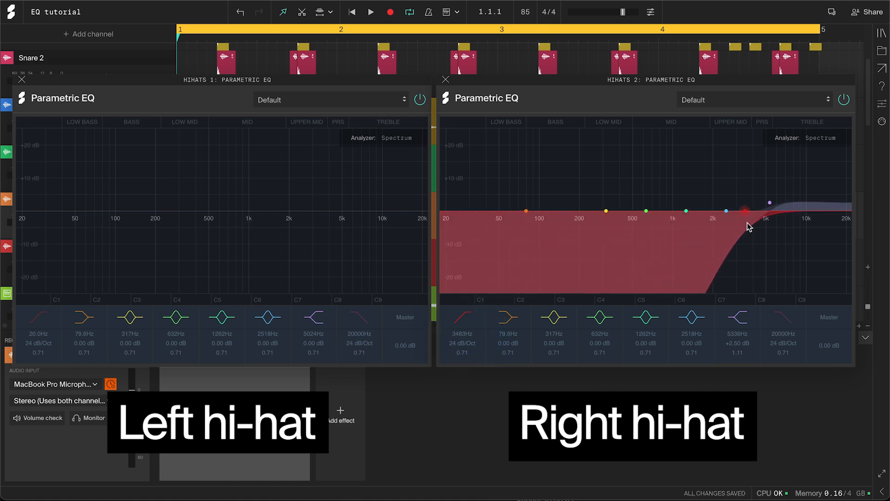
pyautogui.press('space')
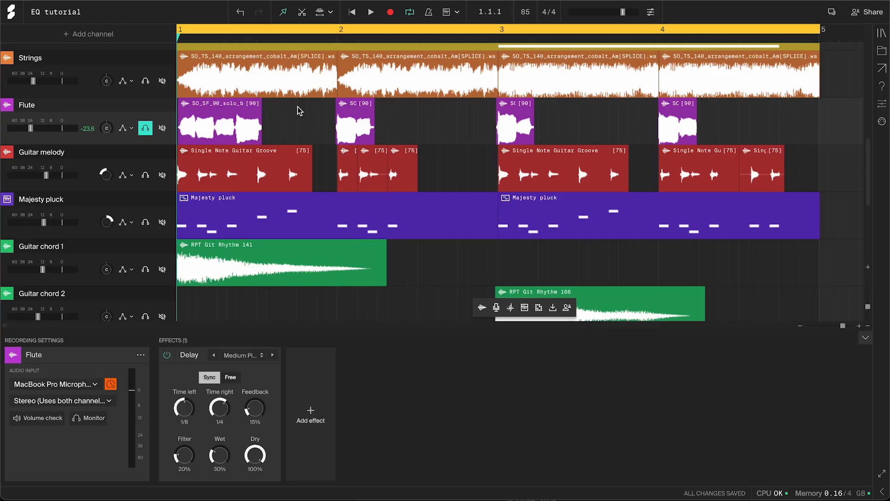
# - Audition the Flute channel and add a Wubfilter effect to it in band-pass mode
pyautogui.press('space')
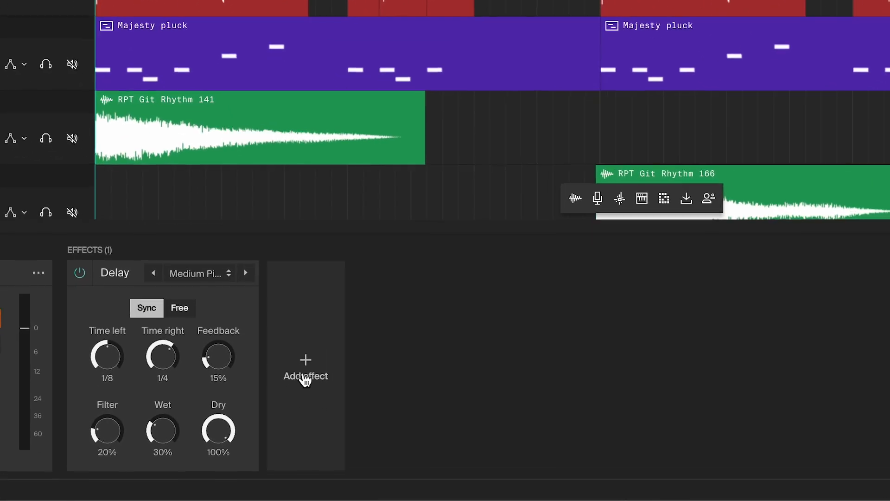
pyautogui.click(309, 417)
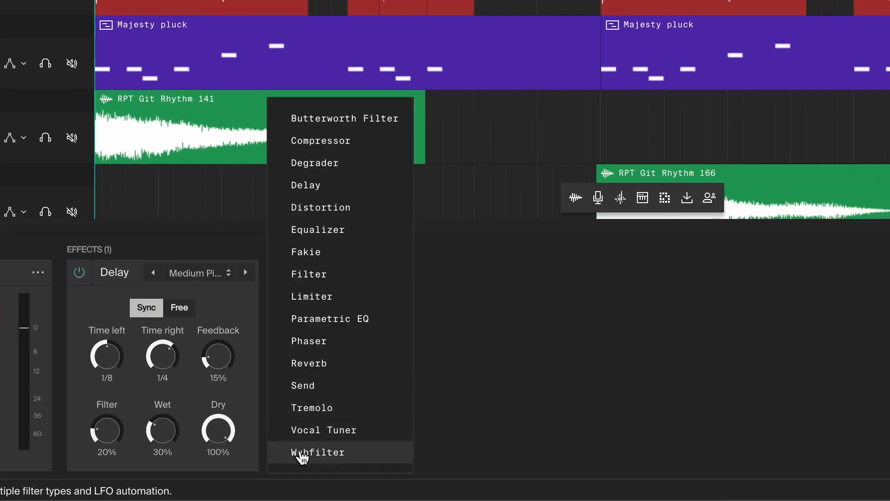
pyautogui.click(332, 455)
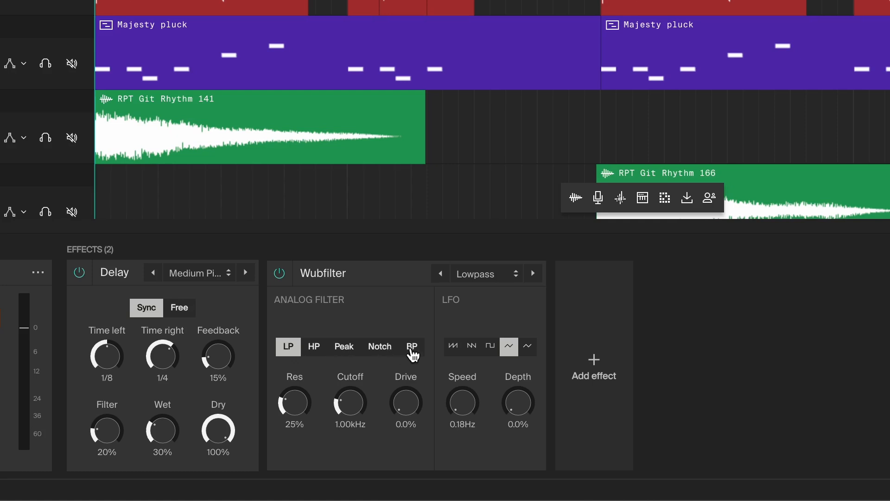
pyautogui.click(412, 347)
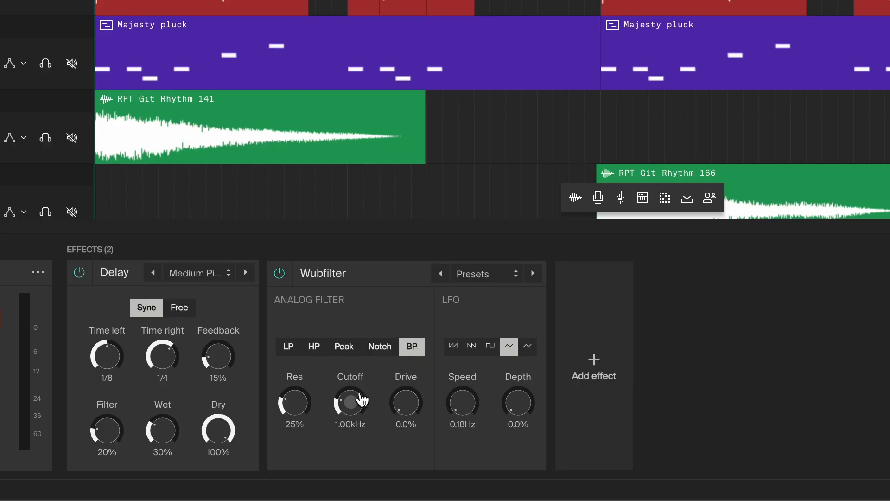
# - Set the Wubfilter's resonance to 15% and drive to 25% while auditioning the flute
pyautogui.moveTo(295, 402)
pyautogui.mouseDown()
pyautogui.moveTo(294, 438)
pyautogui.moveTo(294, 387)
pyautogui.moveTo(294, 413)
pyautogui.mouseUp()
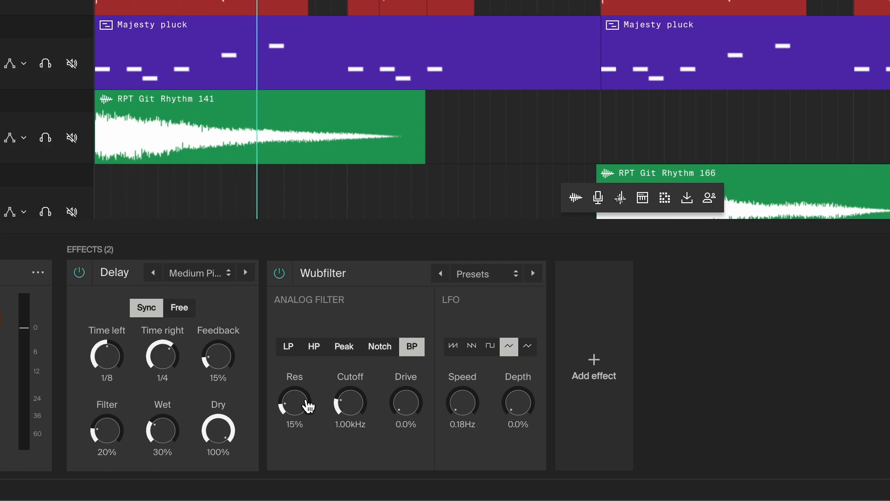
pyautogui.press('space')
pyautogui.click(408, 406)
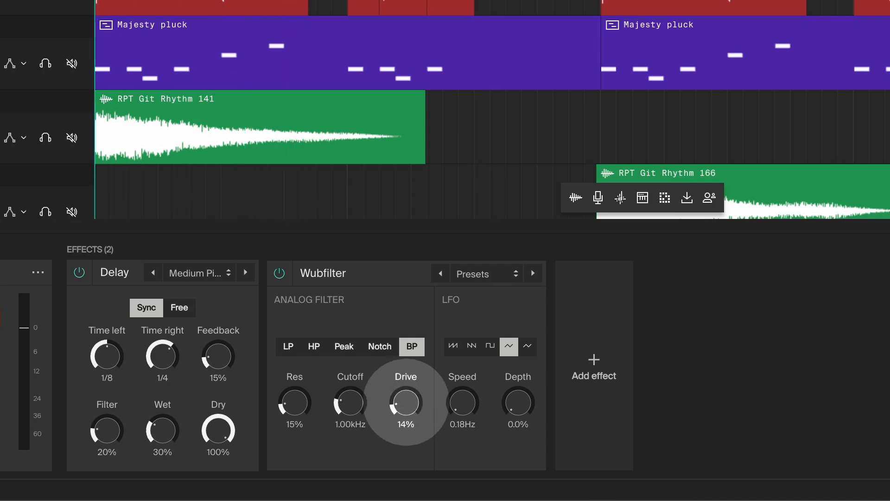
pyautogui.moveTo(406, 402); pyautogui.dragTo(407, 407)
pyautogui.press('space')
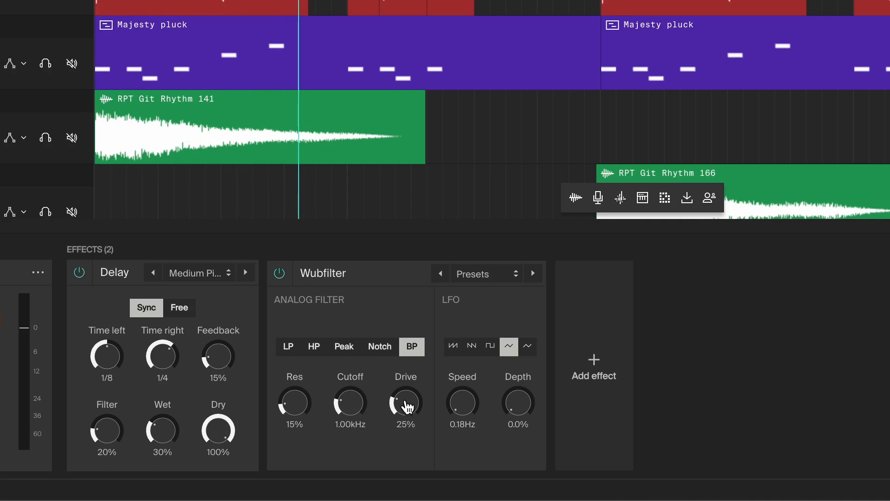
pyautogui.press('space')
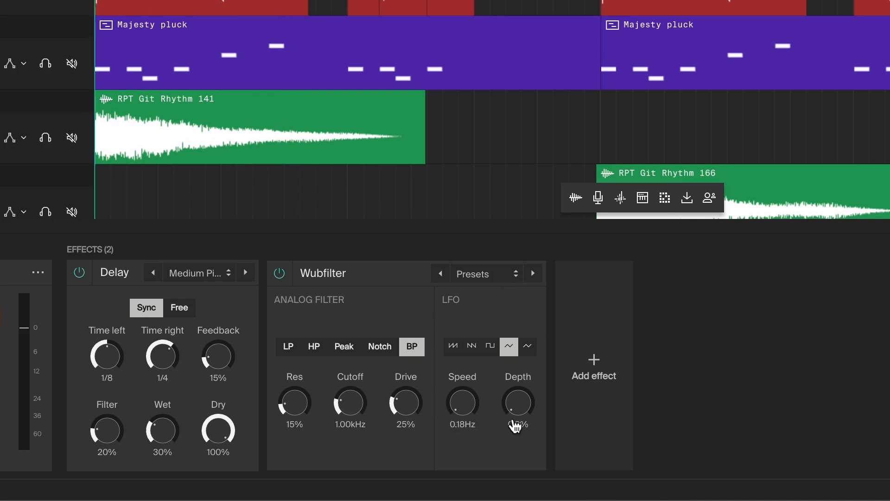
# - Set the Wubfilter's LFO depth to 47% and speed to about 9.92 Hz during playback
pyautogui.moveTo(518, 402); pyautogui.dragTo(518, 387)
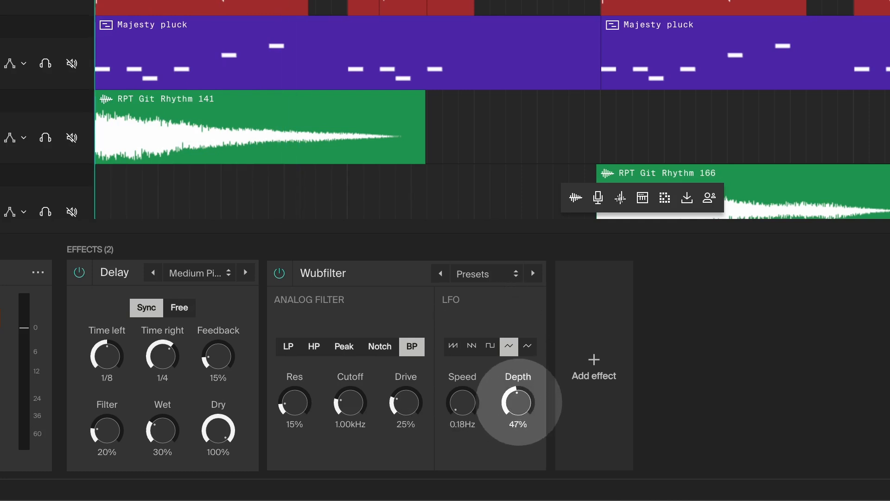
pyautogui.press('space')
pyautogui.moveTo(470, 418); pyautogui.dragTo(470, 375)
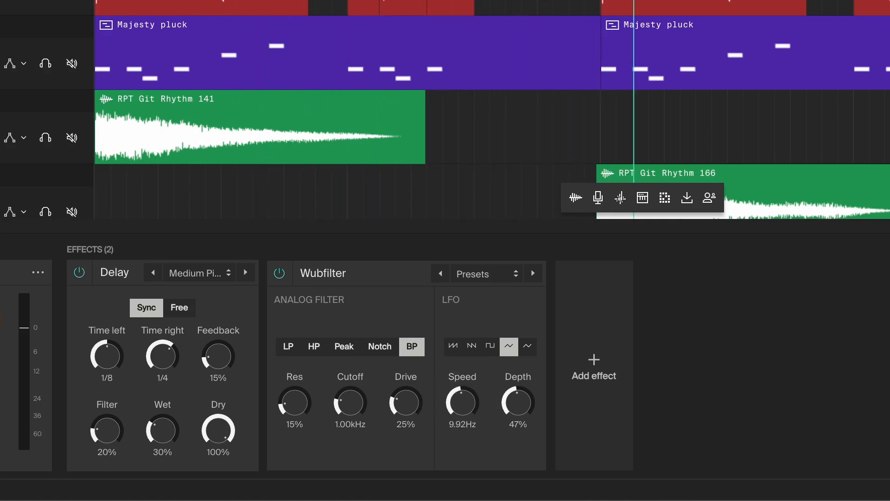
# - Lower the LFO depth of the Wubfilter on the Flute channel
pyautogui.moveTo(519, 404); pyautogui.dragTo(520, 419)
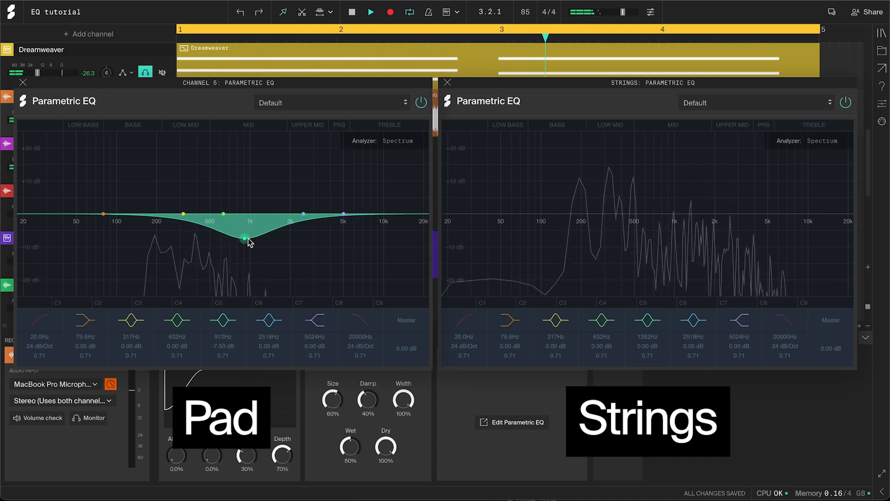
# - Narrow the pad EQ's 912 Hz cut to a Q of 3.07 and cut the strings by 7.14 dB at 940 Hz with Q 4.06
pyautogui.moveTo(223, 357); pyautogui.dragTo(222, 331)
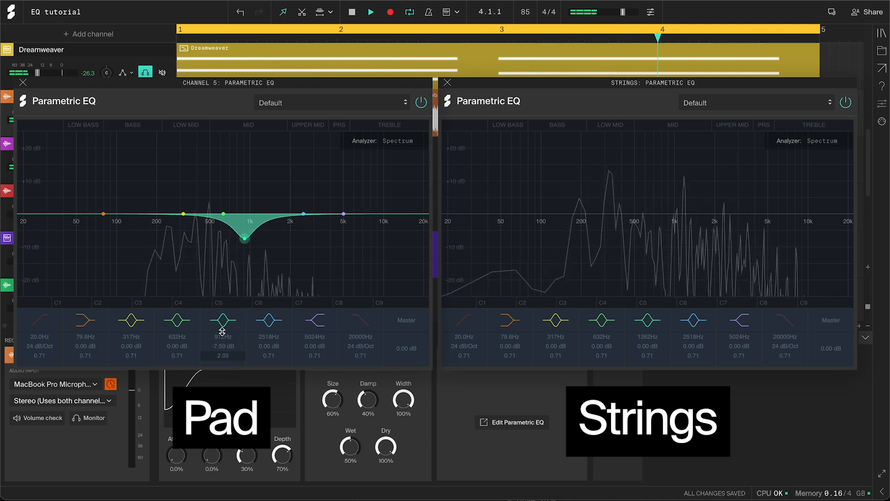
pyautogui.moveTo(634, 239)
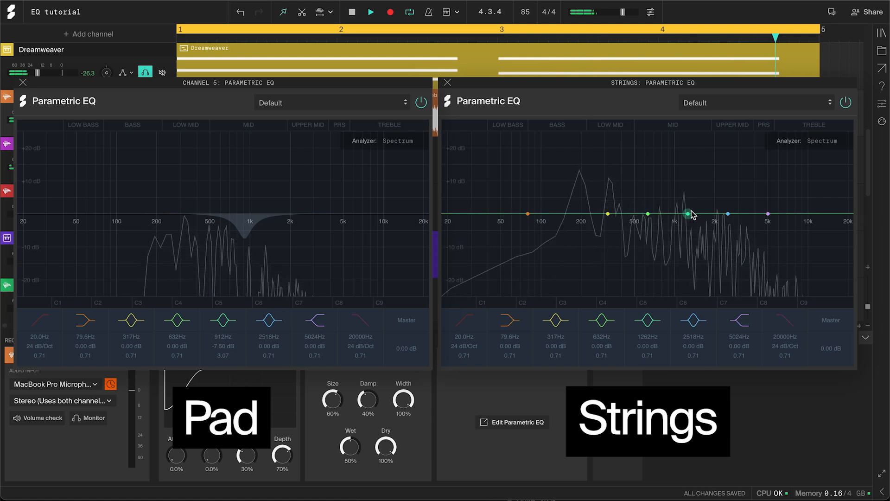
pyautogui.moveTo(691, 214); pyautogui.dragTo(680, 221)
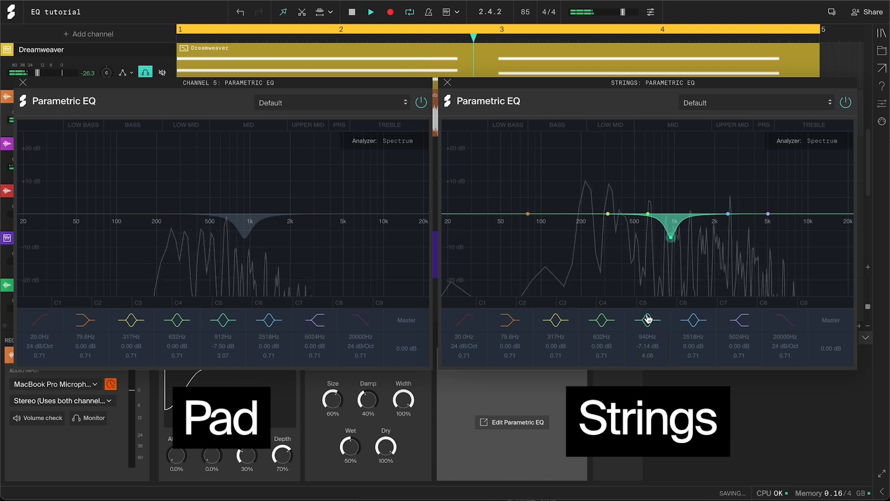
# - Trim the pad with a high-pass at about 171 Hz and a lowered low-pass, and high-pass the strings at about 275 Hz
pyautogui.moveTo(21, 214); pyautogui.dragTo(123, 223)
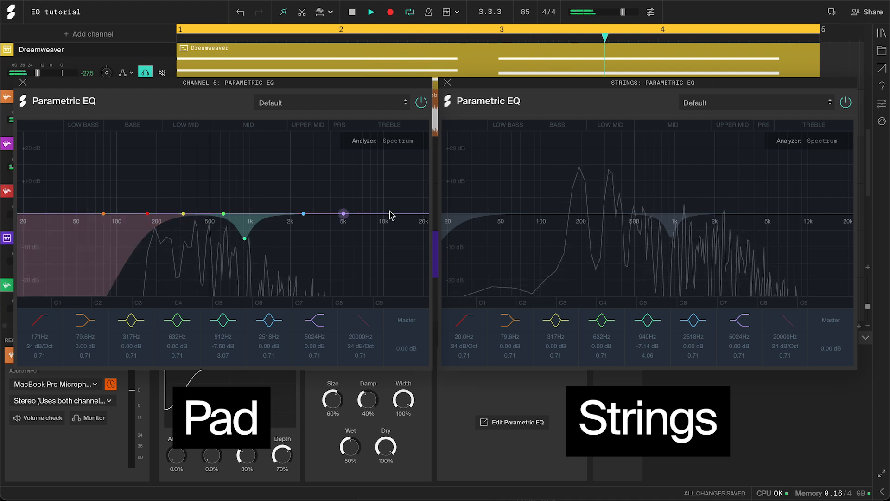
pyautogui.moveTo(452, 217); pyautogui.dragTo(560, 227)
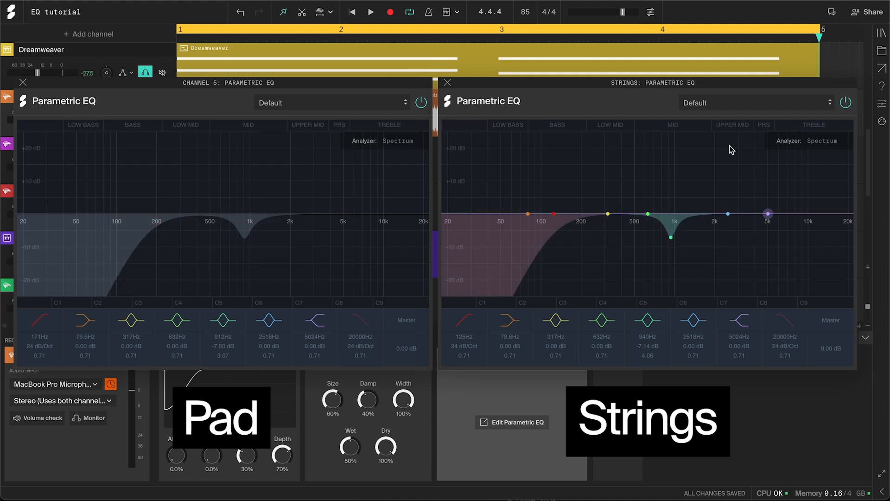
pyautogui.press('space')
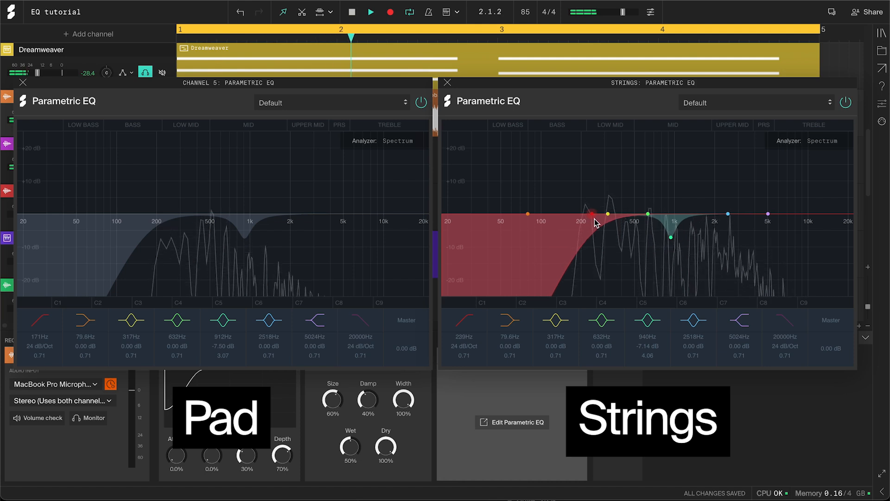
pyautogui.moveTo(601, 224); pyautogui.dragTo(603, 225)
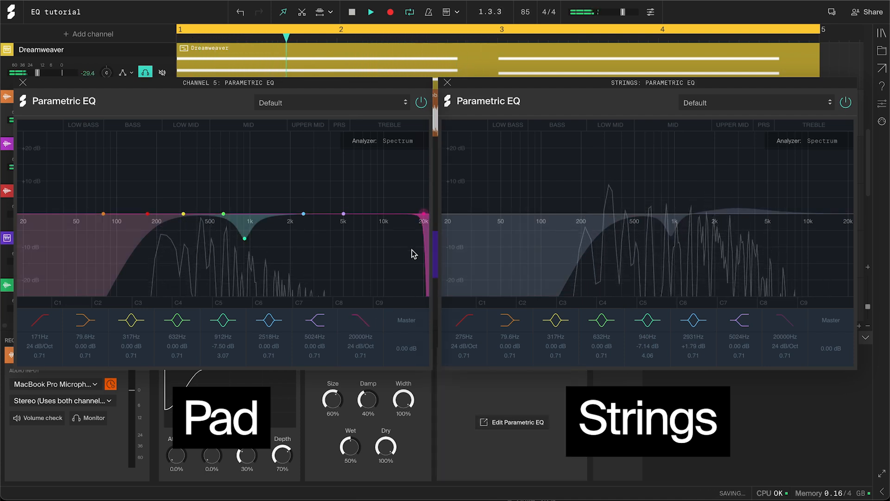
pyautogui.moveTo(427, 222); pyautogui.dragTo(296, 253)
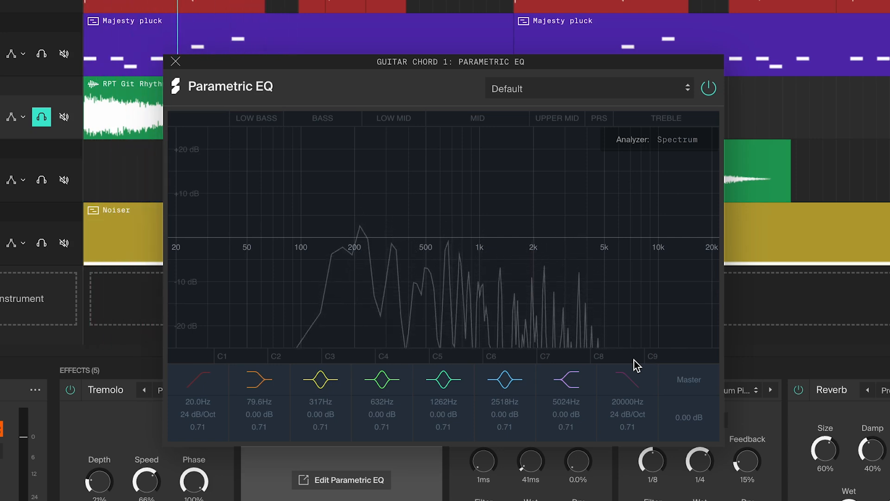
# - Band-limit the Guitar Chord 1 EQ with a low-pass at about 6671 Hz and a high-pass at about 148 Hz
pyautogui.moveTo(575, 269)
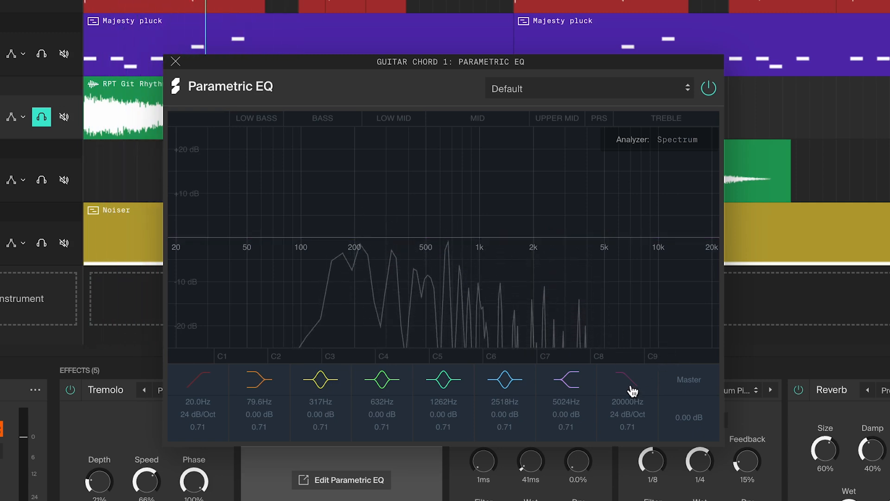
pyautogui.moveTo(711, 238); pyautogui.dragTo(621, 242)
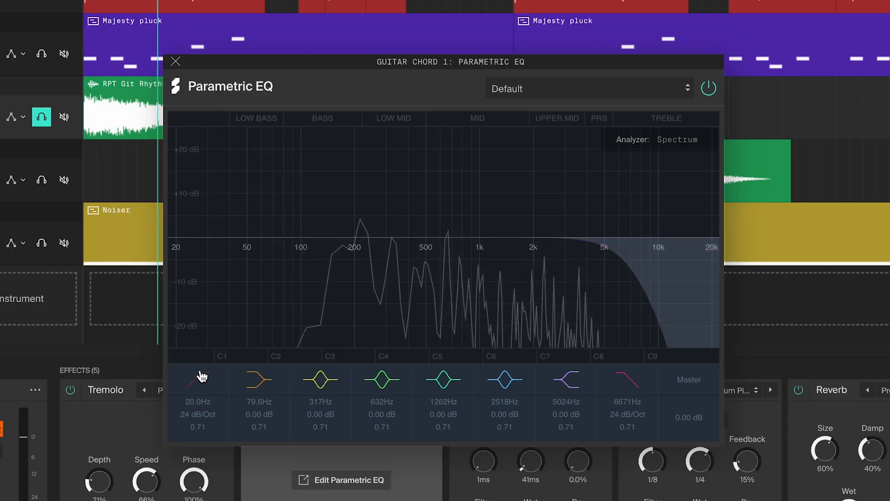
pyautogui.click(201, 377)
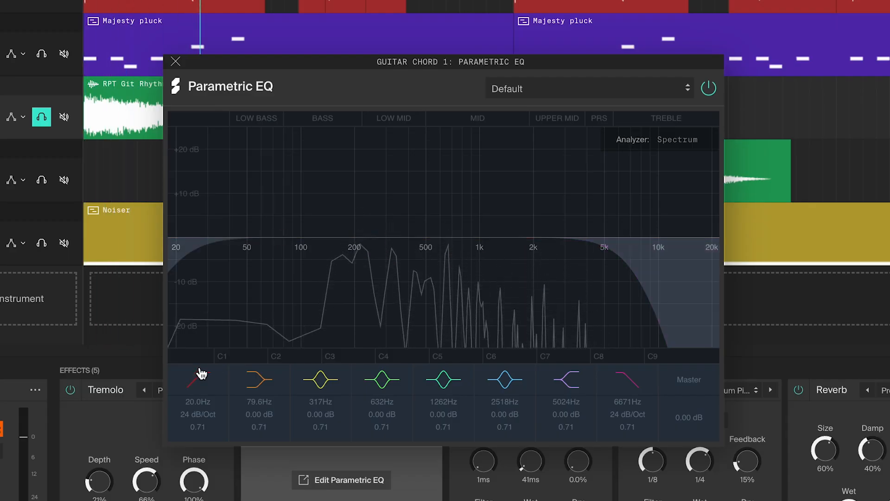
pyautogui.moveTo(176, 240); pyautogui.dragTo(329, 247)
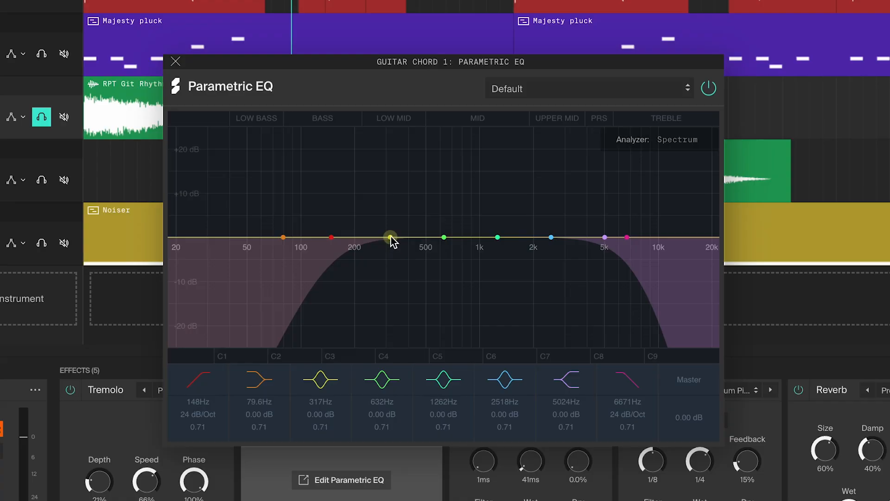
# - Boost the Guitar Chord 1 EQ's yellow band by 14.82 dB with a Q of 16 and sweep it to about 652 Hz
pyautogui.moveTo(391, 236); pyautogui.dragTo(411, 185)
pyautogui.moveTo(322, 434); pyautogui.dragTo(332, 345)
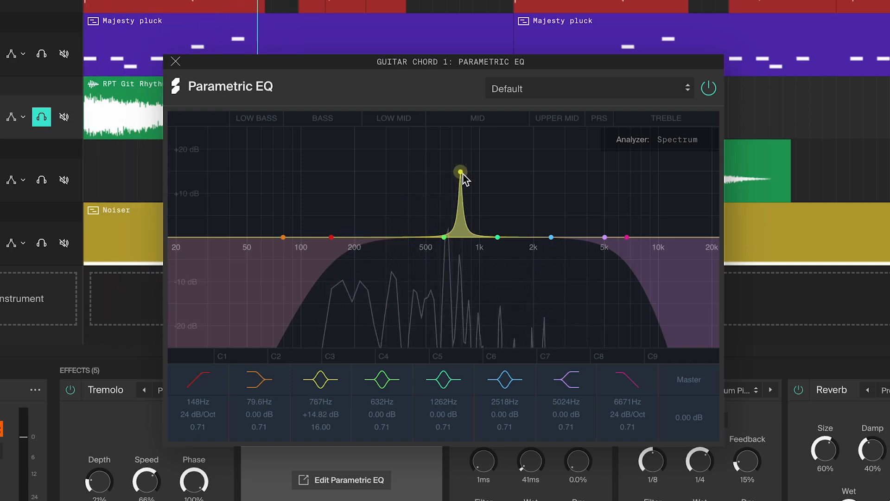
pyautogui.moveTo(462, 174); pyautogui.dragTo(448, 175)
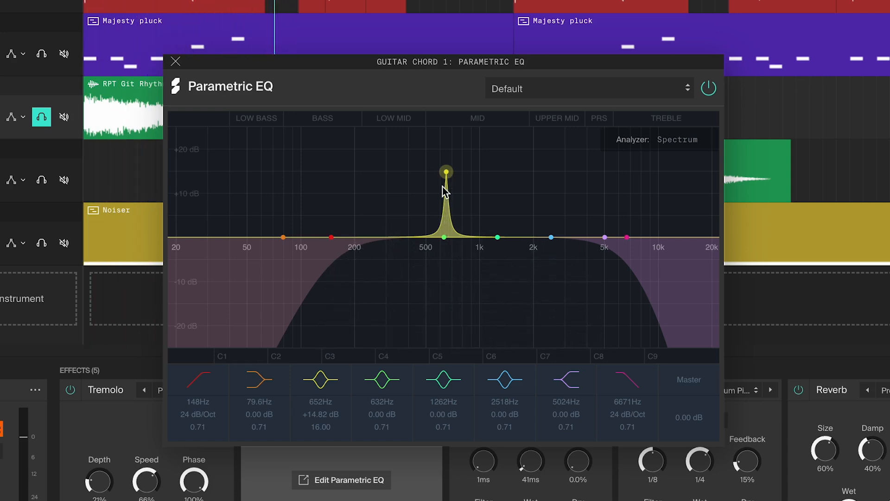
# - Set the 652 Hz band's gain to -14.58 dB and compare the guitar with that band off and on
pyautogui.moveTo(315, 414); pyautogui.dragTo(313, 487)
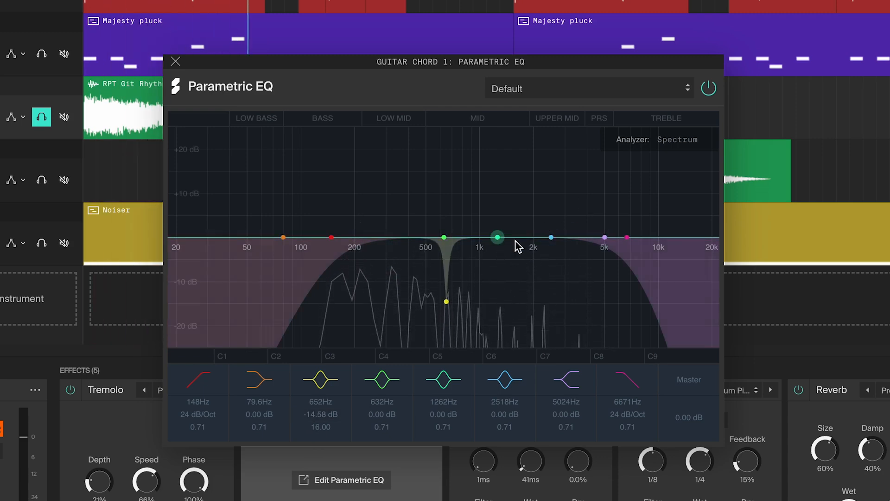
pyautogui.click(326, 383)
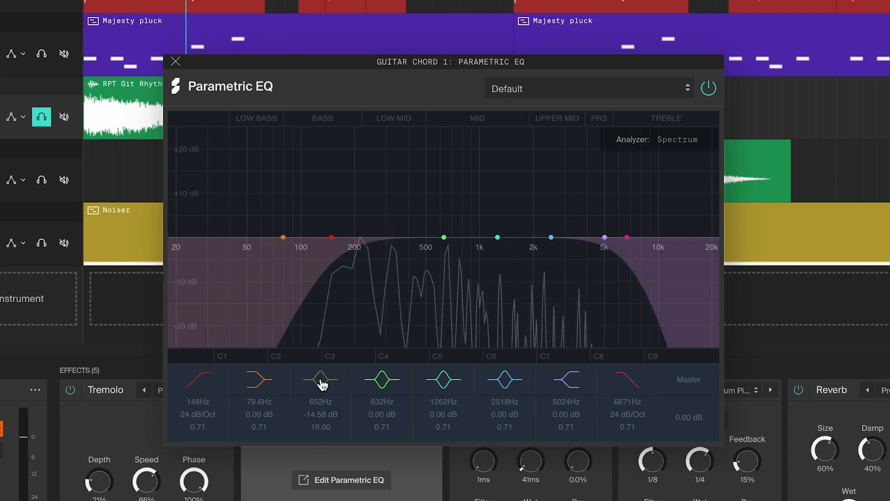
pyautogui.click(323, 384)
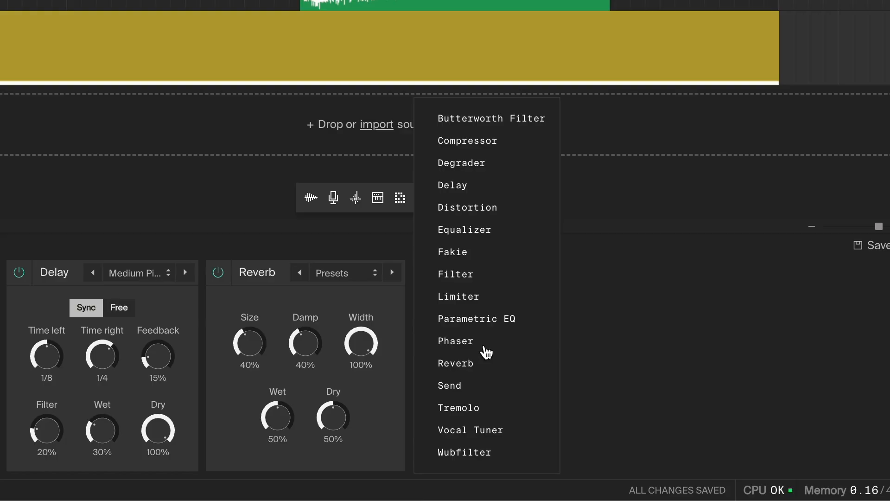
# - Add a low-pass Filter effect to the Noiser channel with 100% resonance and its cutoff lowered to about 1.37 kHz
pyautogui.click(477, 287)
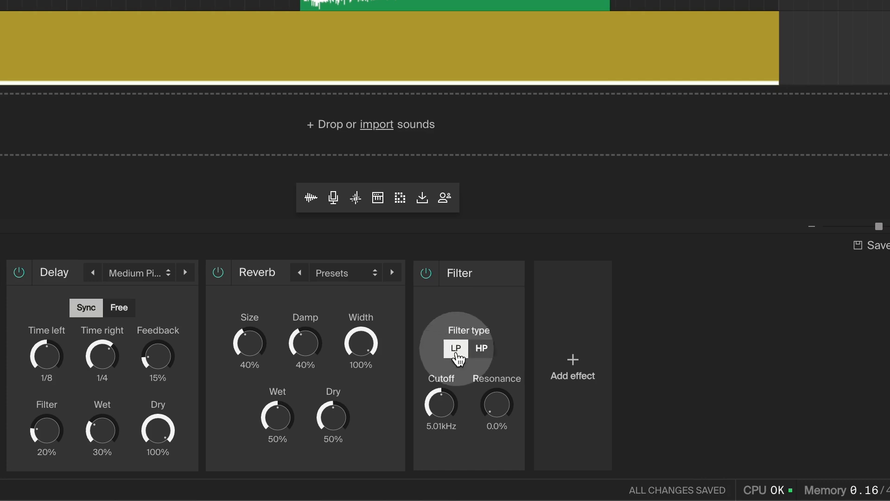
pyautogui.moveTo(496, 407); pyautogui.dragTo(497, 401)
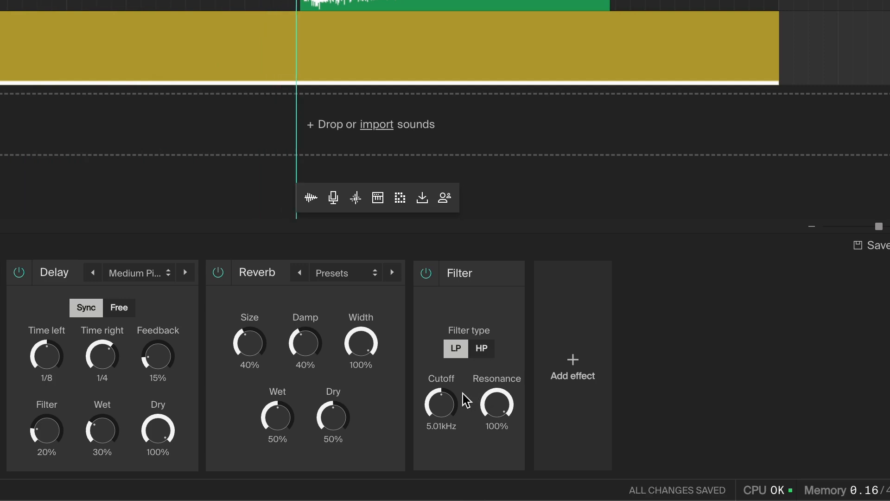
pyautogui.click(442, 403)
pyautogui.moveTo(441, 403); pyautogui.dragTo(441, 411)
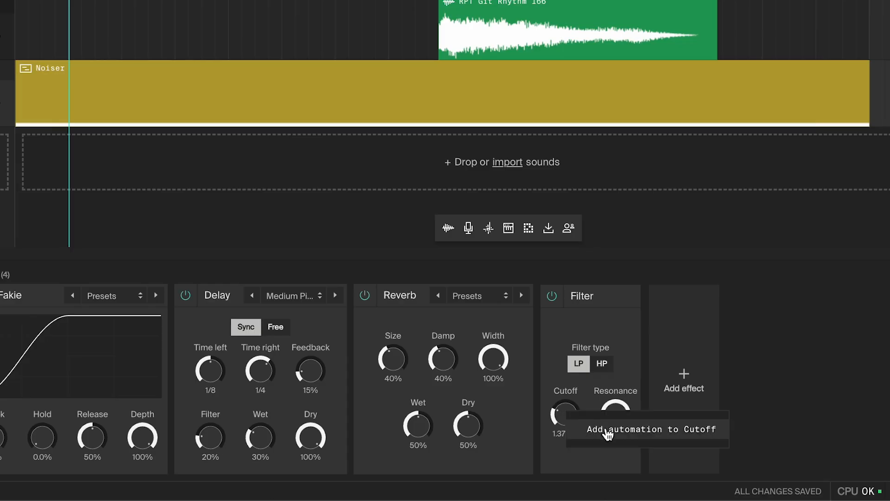
# - Automate the low-pass Filter's cutoff to start at 819.2 Hz, peak halfway through the Noiser clip and fall back, and audition it
pyautogui.click(608, 431)
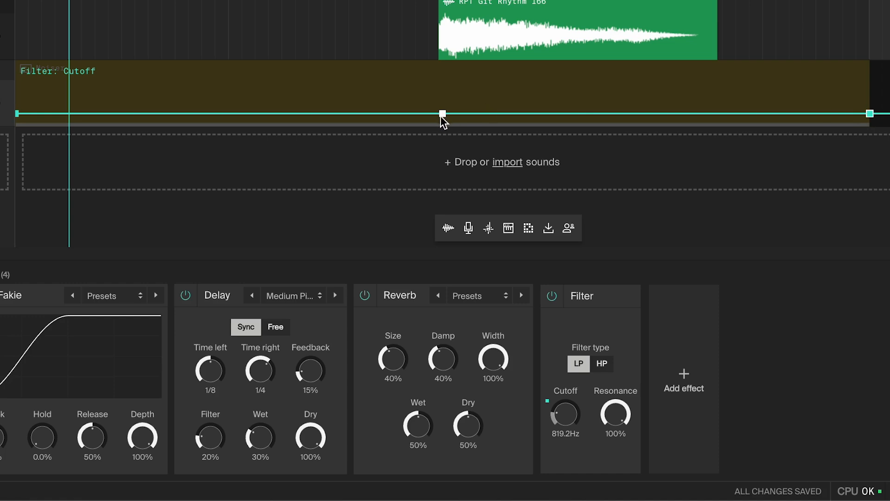
pyautogui.moveTo(440, 116); pyautogui.dragTo(439, 77)
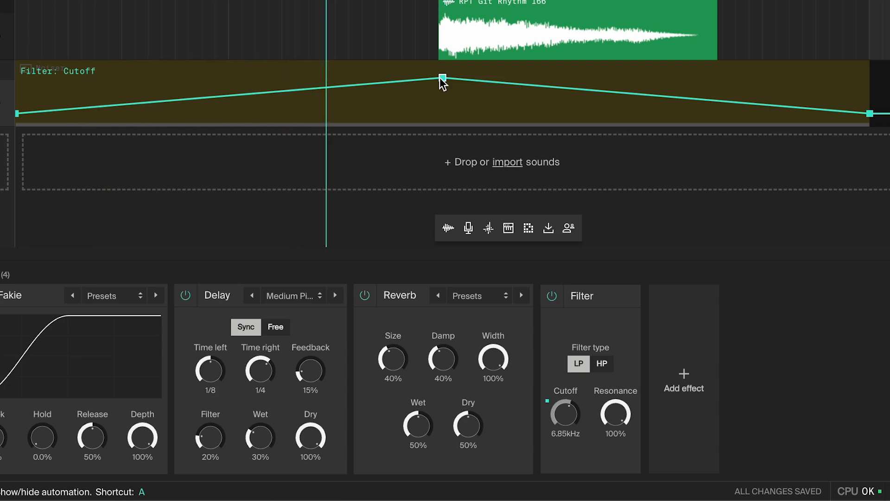
pyautogui.press('space')
# - Add a second Filter in high-pass mode with 50% resonance and automate its cutoff from 819.2 Hz up to a raised midpoint
pyautogui.click(684, 379)
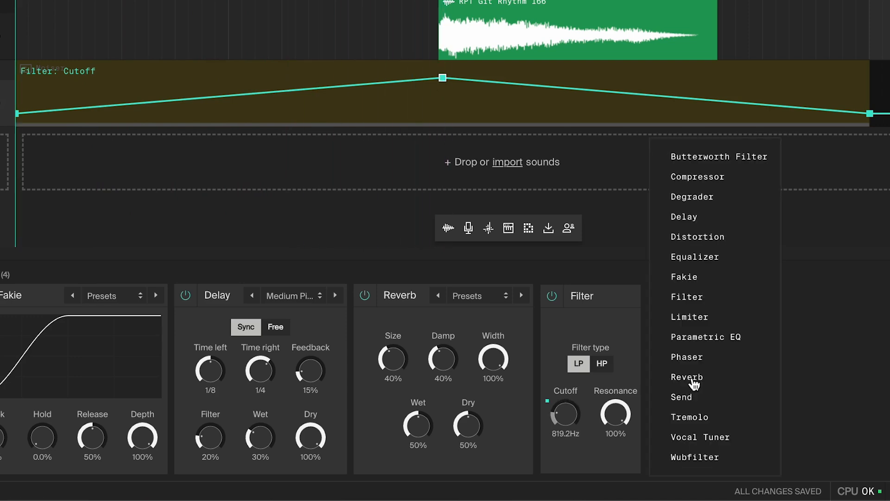
pyautogui.click(689, 295)
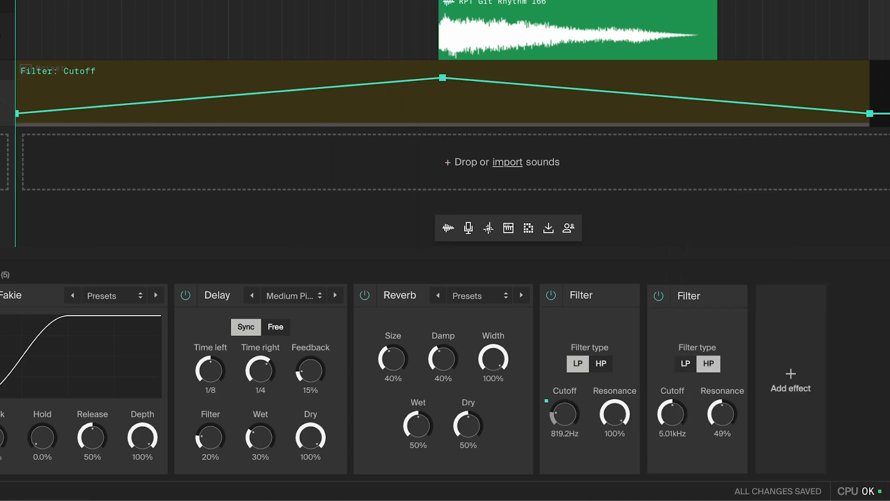
pyautogui.click(679, 417)
pyautogui.moveTo(16, 93); pyautogui.dragTo(17, 113)
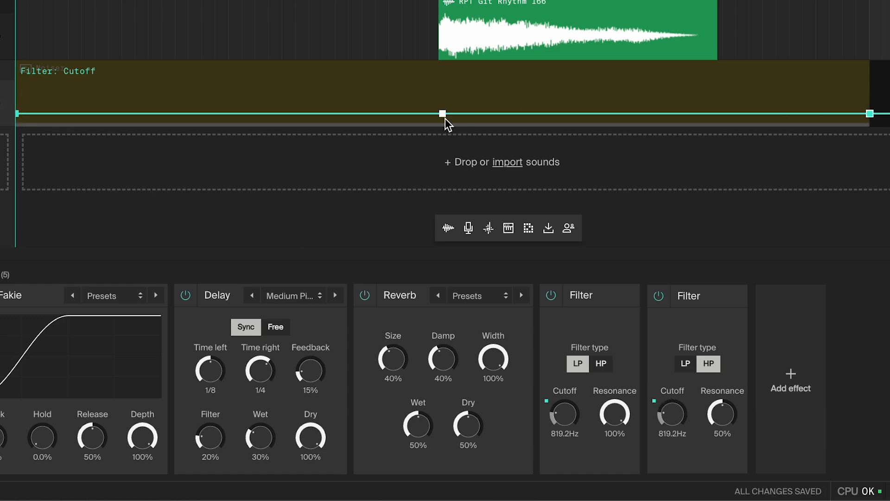
pyautogui.moveTo(444, 118); pyautogui.dragTo(442, 95)
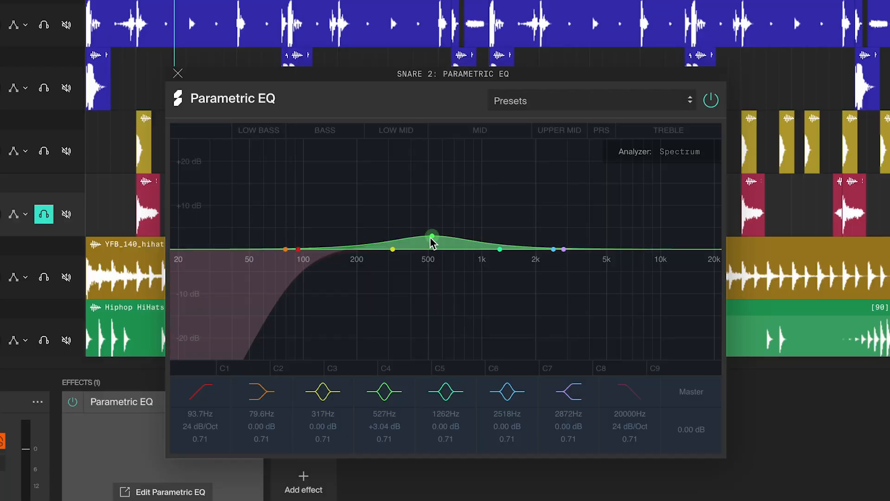
# - Compare the Snare 2, Percussion Top and Cymbal channels with their EQ effects bypassed and enabled during playback
pyautogui.click(711, 100)
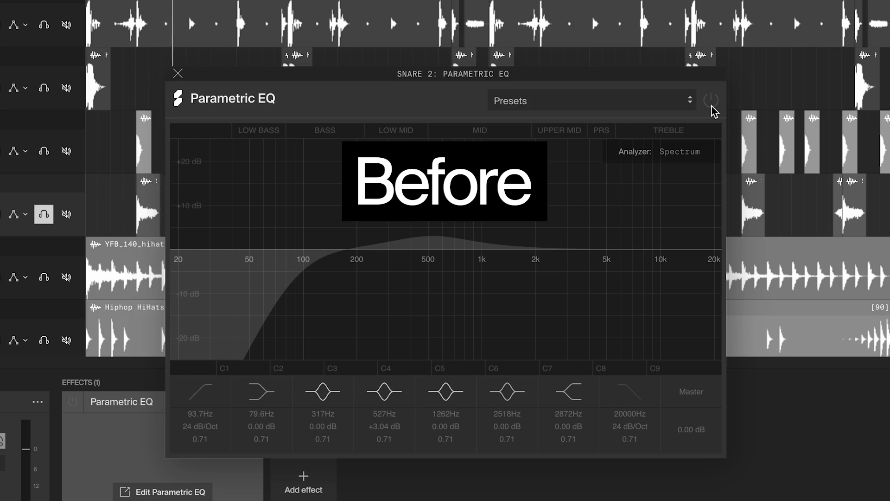
pyautogui.click(711, 100)
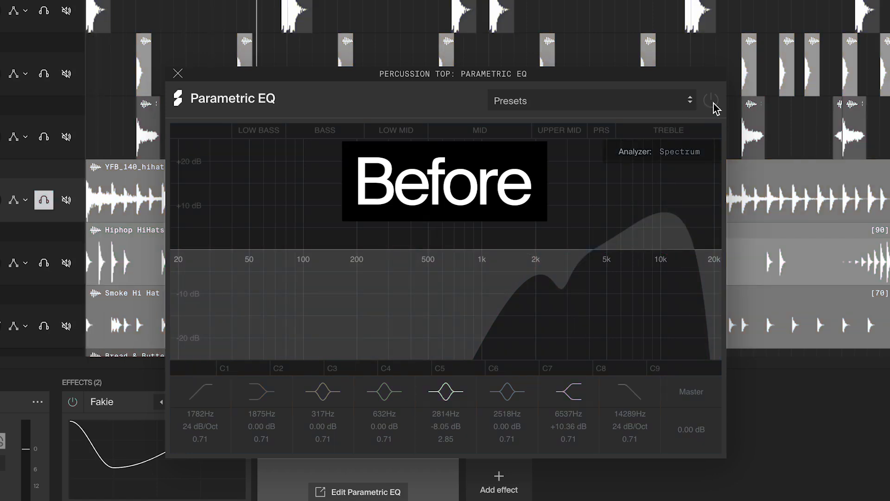
pyautogui.click(712, 100)
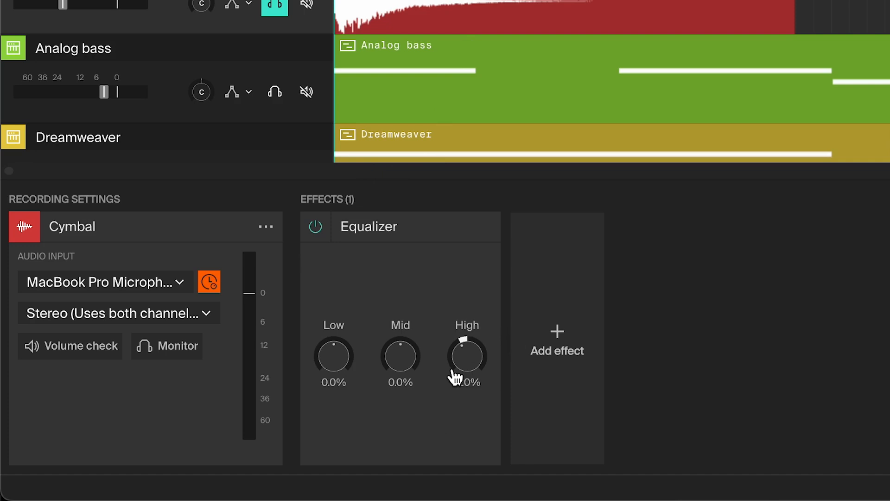
pyautogui.click(318, 227)
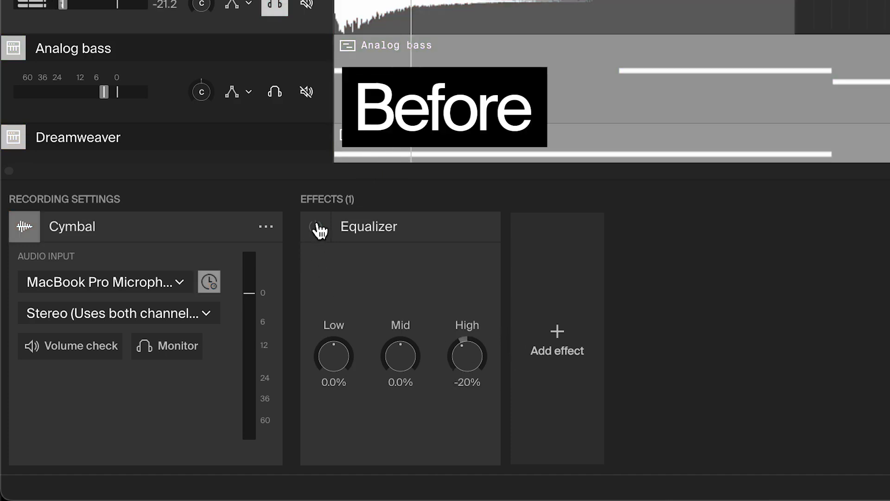
pyautogui.click(318, 227)
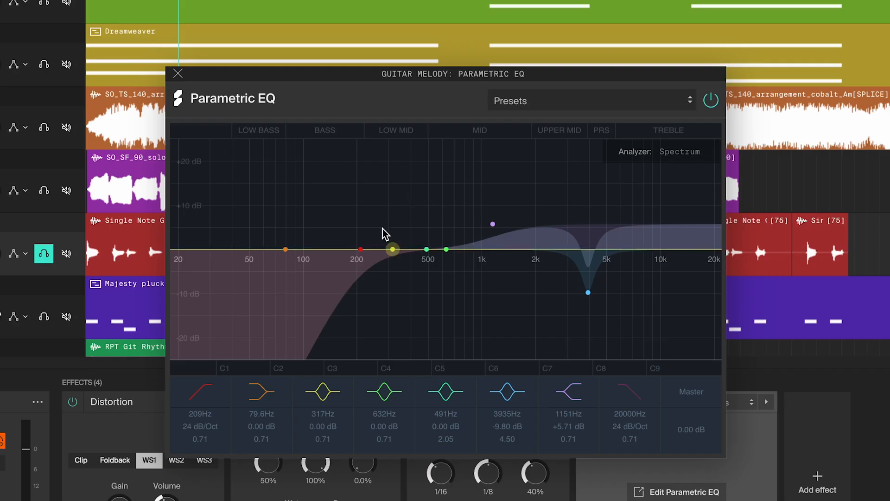
# - Set the Guitar Melody EQ's high-pass cutoff to about 209 Hz and compare the sound with the EQ bypassed and enabled
pyautogui.moveTo(325, 249); pyautogui.dragTo(360, 250)
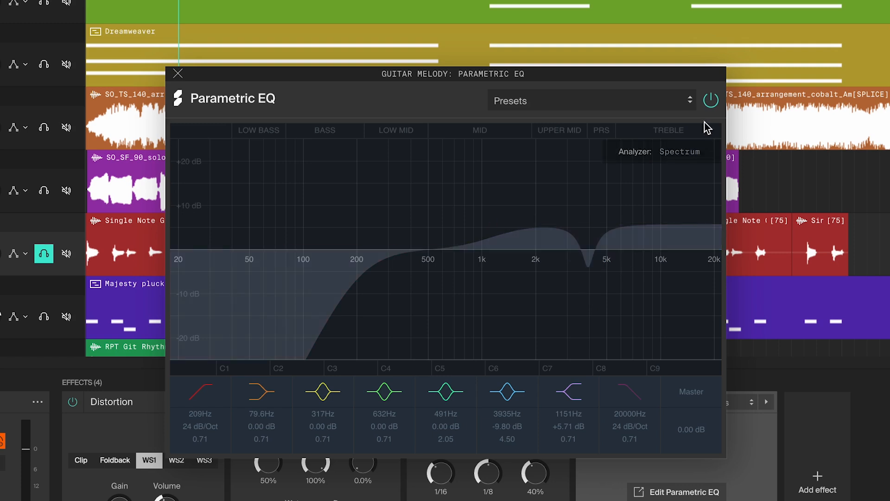
pyautogui.click(711, 101)
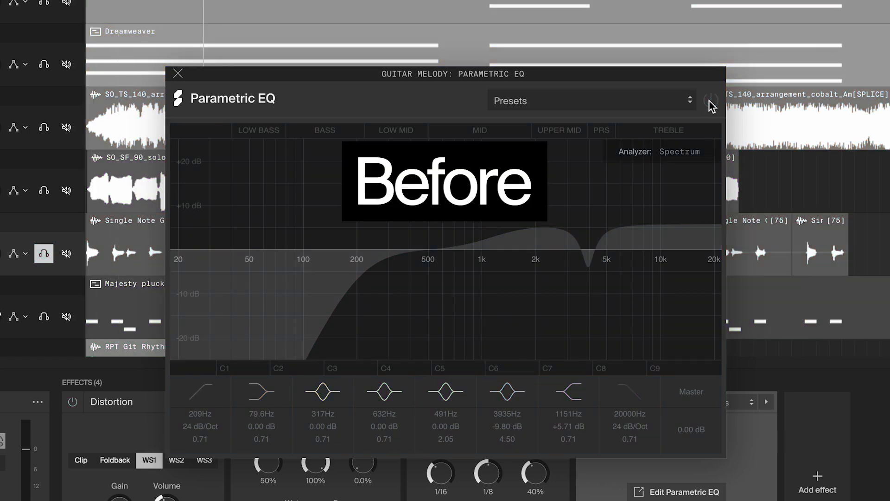
pyautogui.click(711, 101)
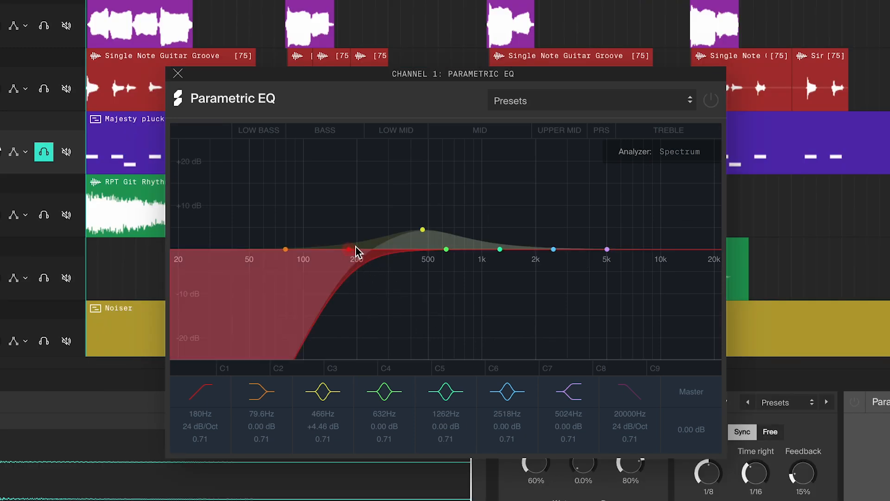
# - Compare Channel 1 with its Parametric EQ bypassed and enabled, leaving the EQ on
pyautogui.click(711, 101)
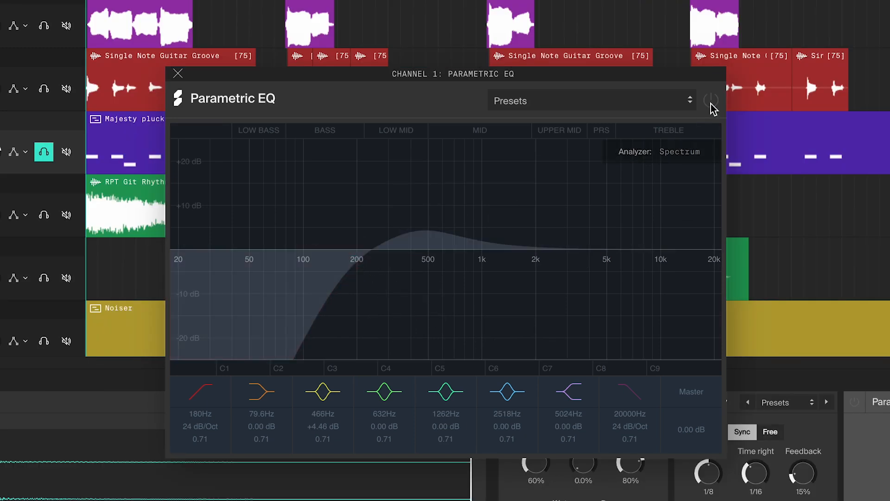
pyautogui.click(711, 101)
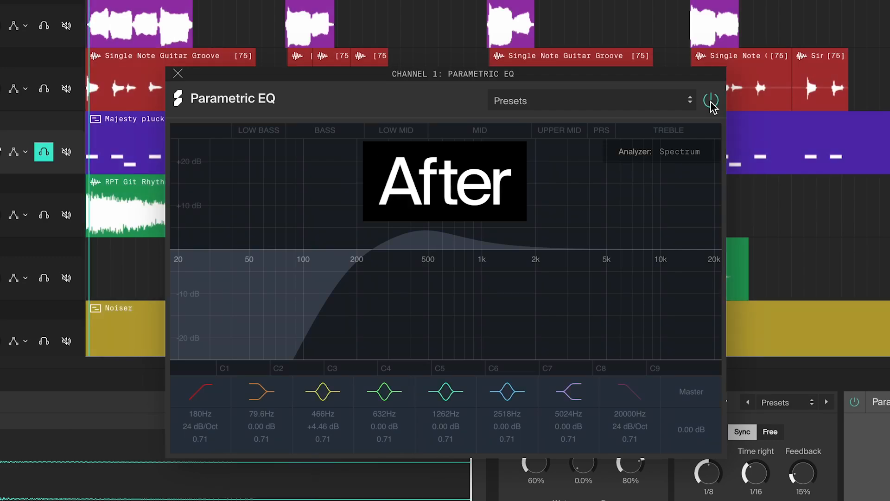